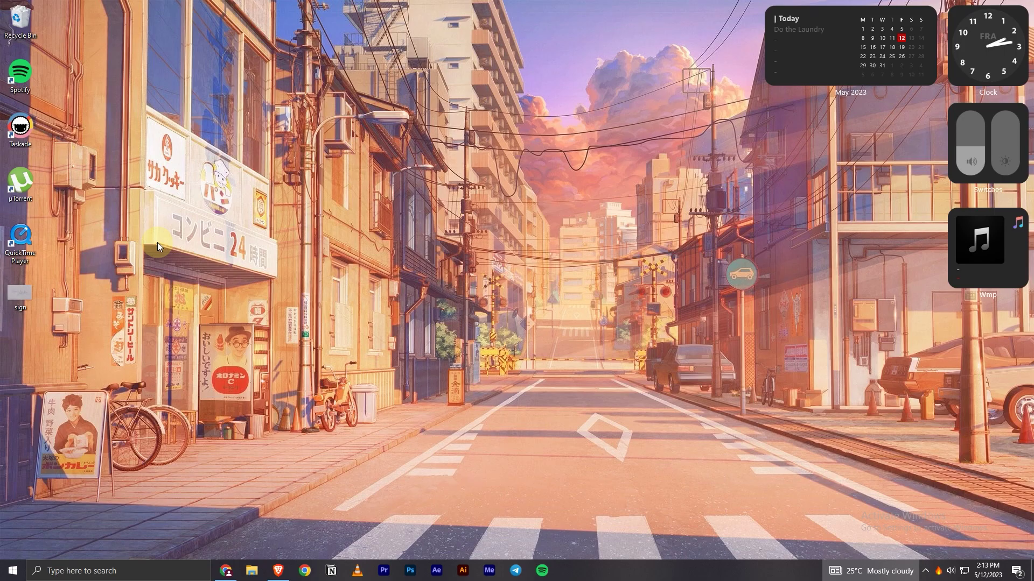
# - Load google.com in Brave and choose Manage your Google Account from the profile avatar
pyautogui.click(277, 571)
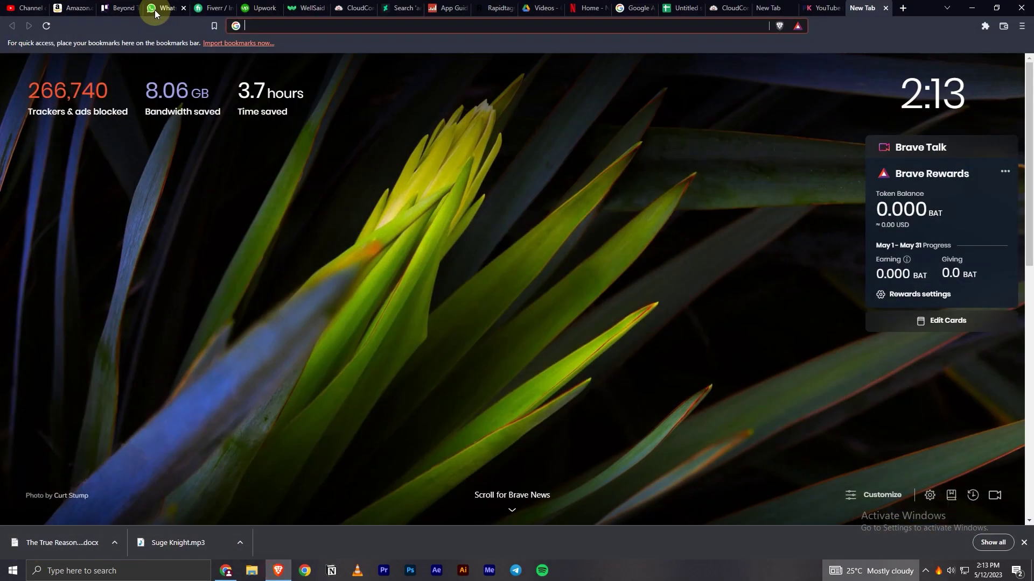
pyautogui.write('google.com')
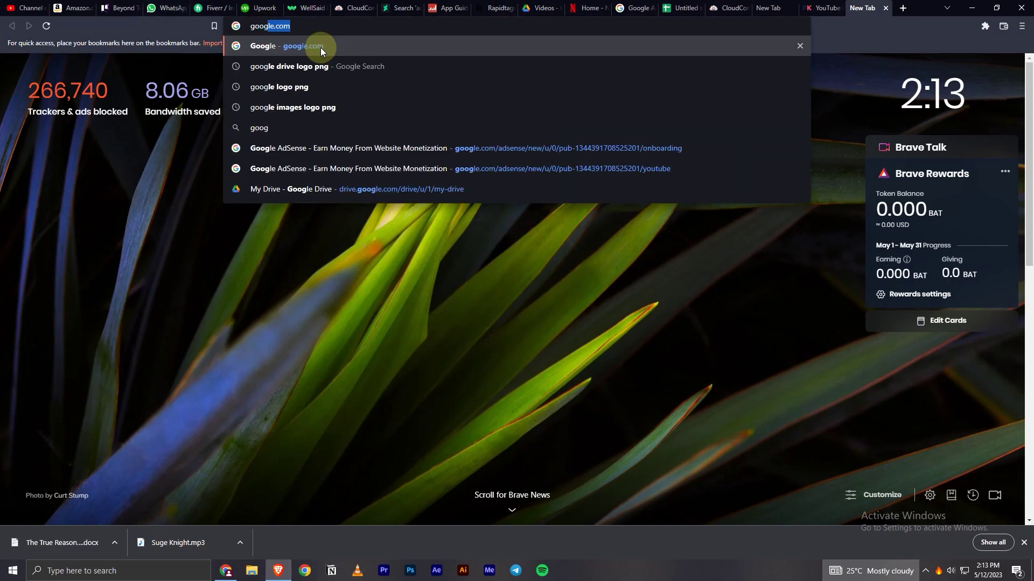
pyautogui.press('Return')
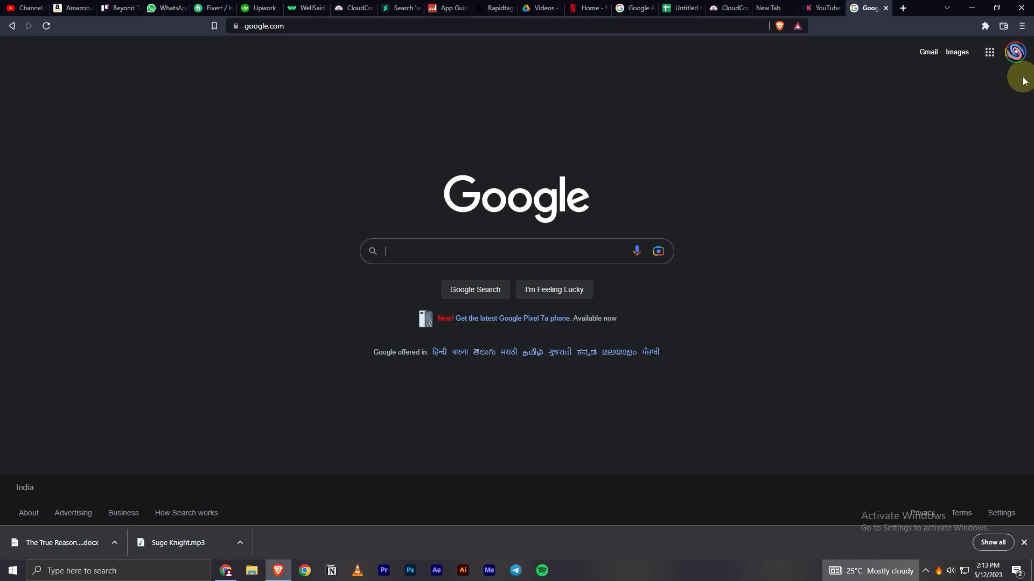
pyautogui.click(1015, 53)
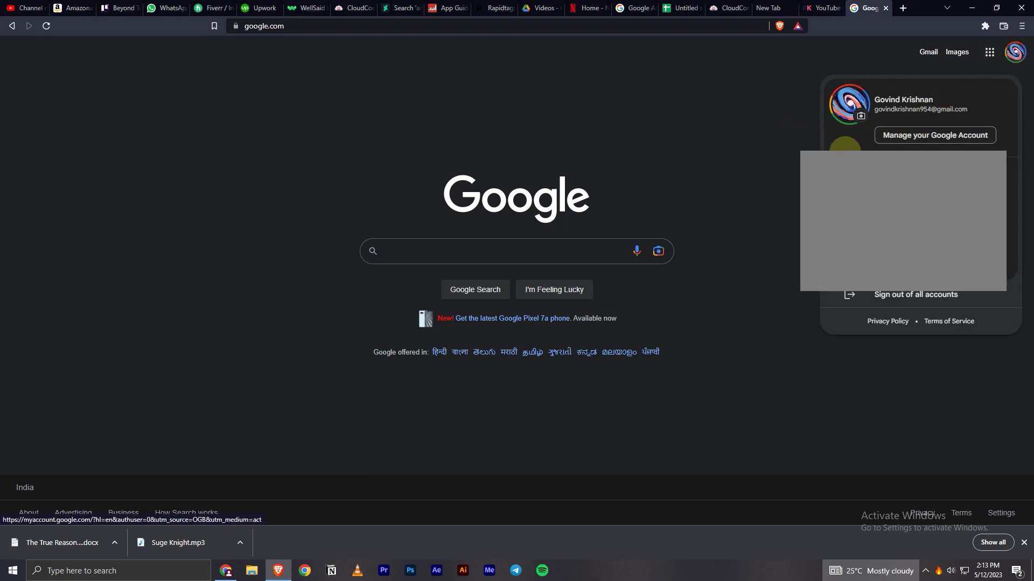
pyautogui.click(933, 135)
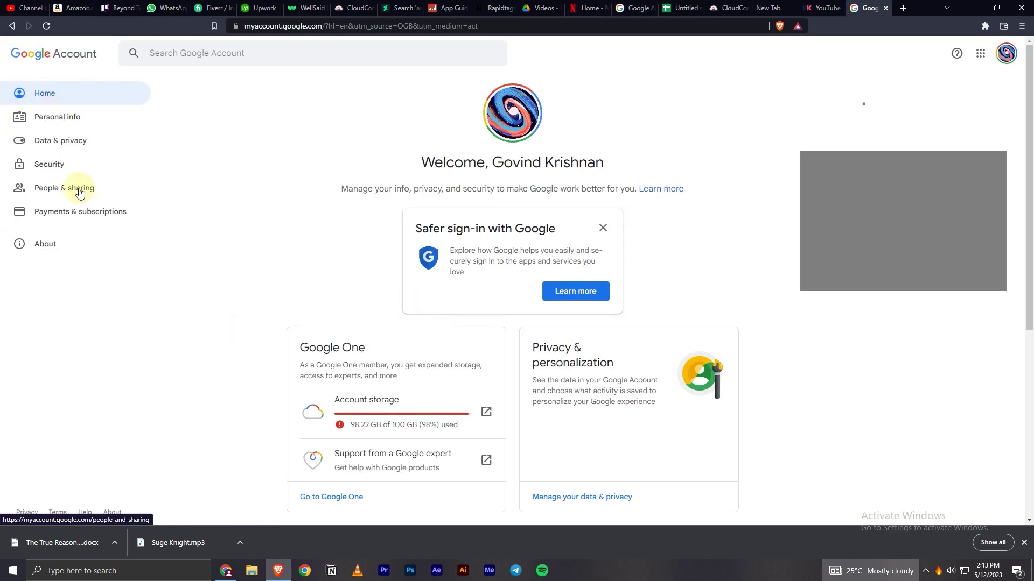
# - Open the Security page and bring the Third-party apps with account access section into view
pyautogui.click(50, 164)
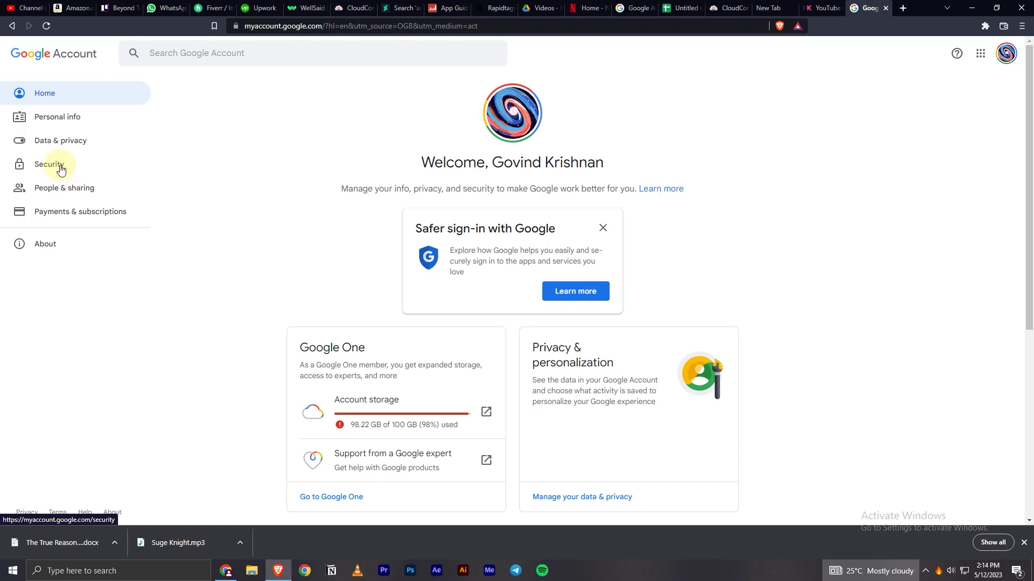
pyautogui.scroll(-3, 912, 283)
pyautogui.scroll(-3, 913, 282)
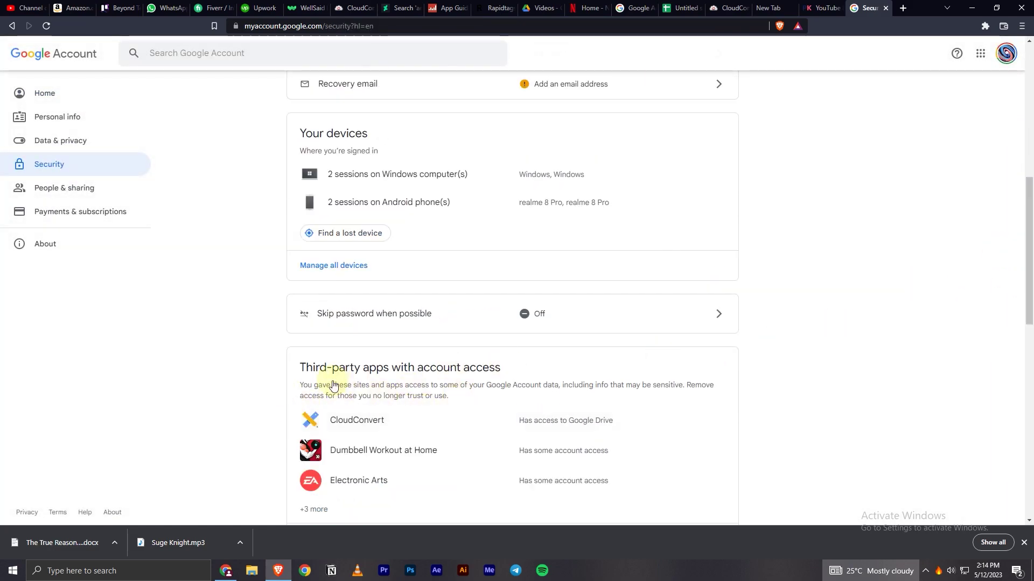
pyautogui.moveTo(250, 359); pyautogui.dragTo(533, 368)
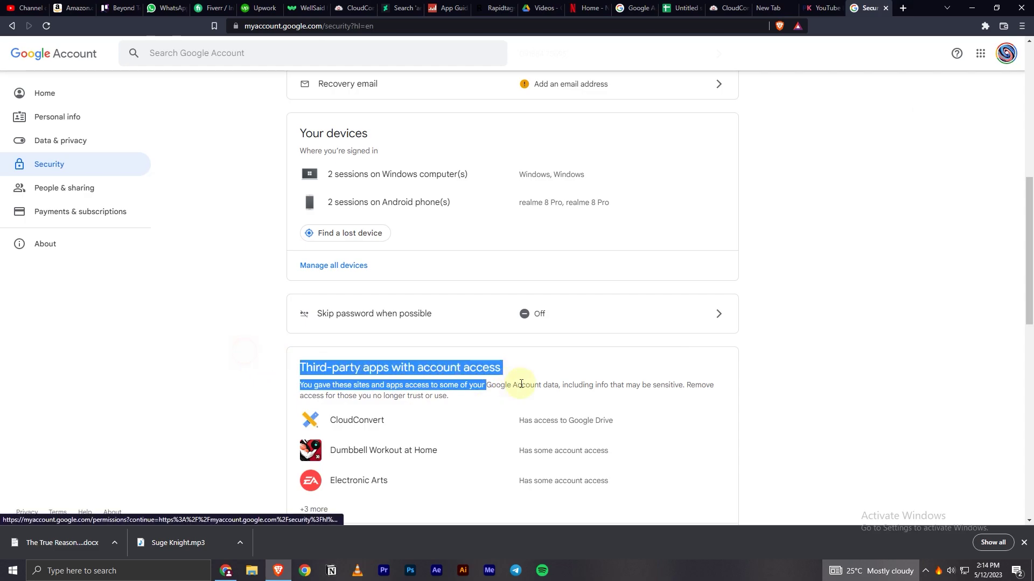
pyautogui.click(999, 244)
pyautogui.scroll(-3, 912, 283)
pyautogui.scroll(-2, 912, 283)
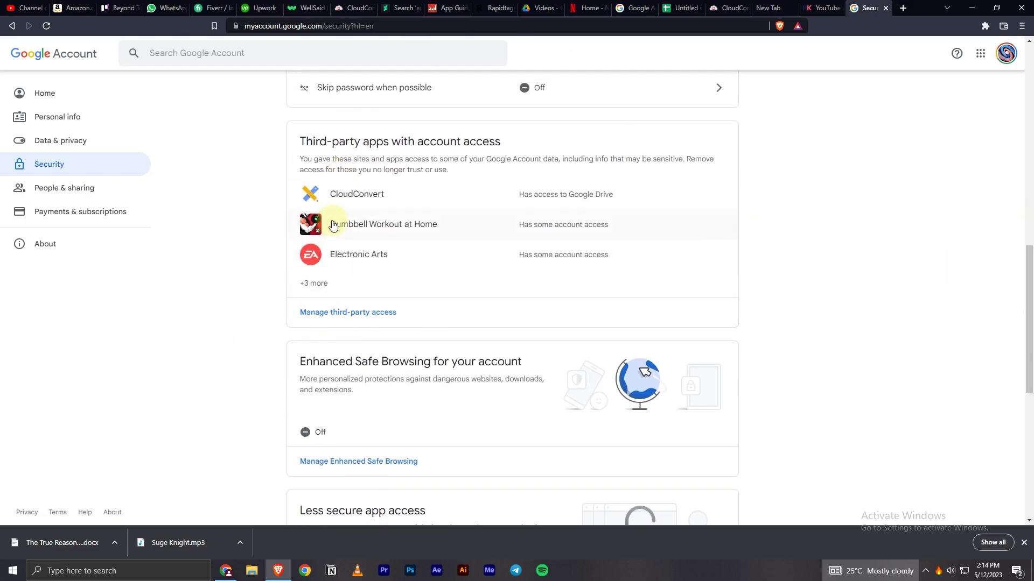
# - Remove Home Workout - No Equipment's access, confirm with OK, and return to Security
pyautogui.click(356, 316)
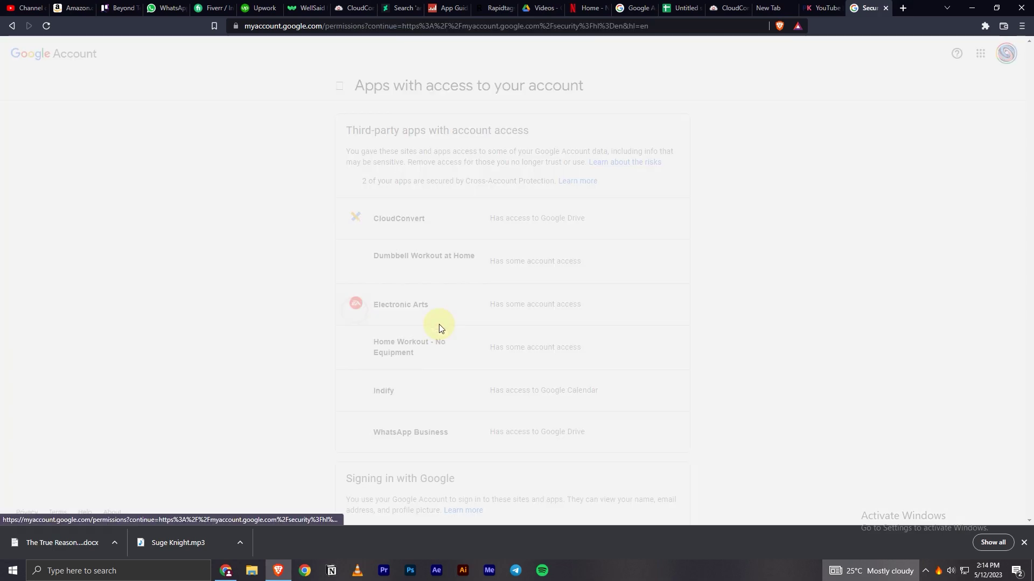
pyautogui.moveTo(1026, 115); pyautogui.dragTo(1025, 117)
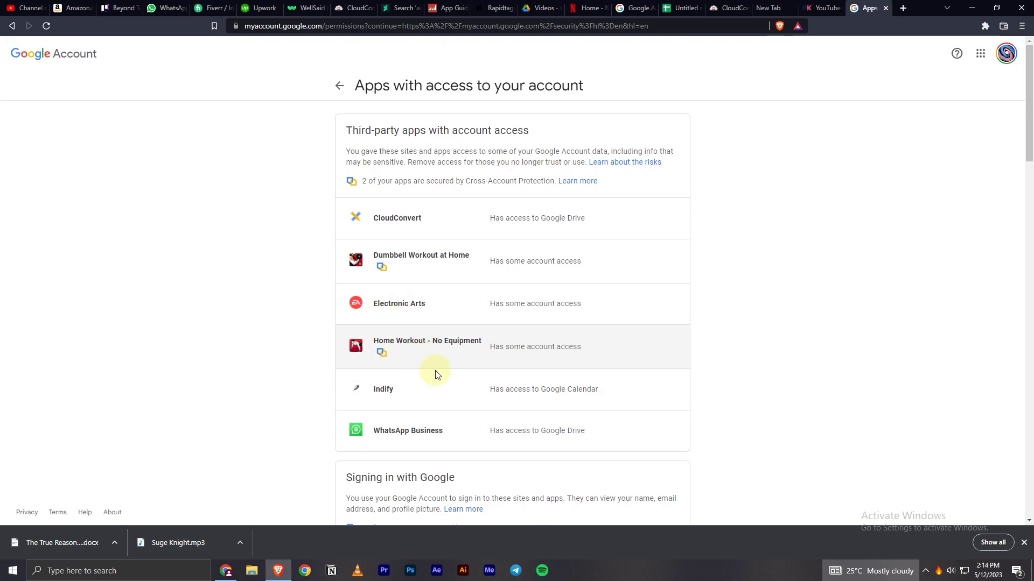
pyautogui.click(436, 346)
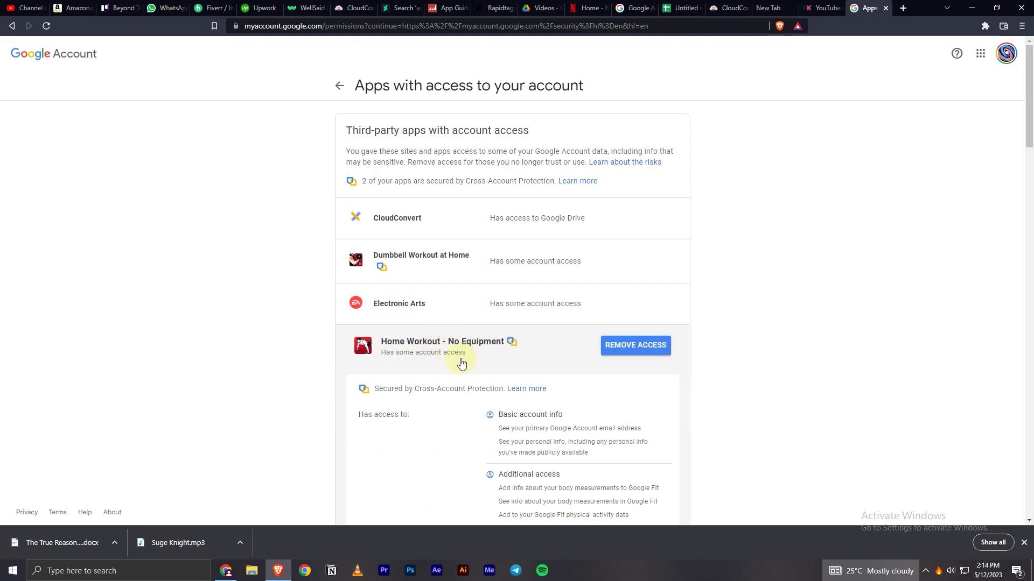
pyautogui.moveTo(1029, 145); pyautogui.dragTo(1030, 174)
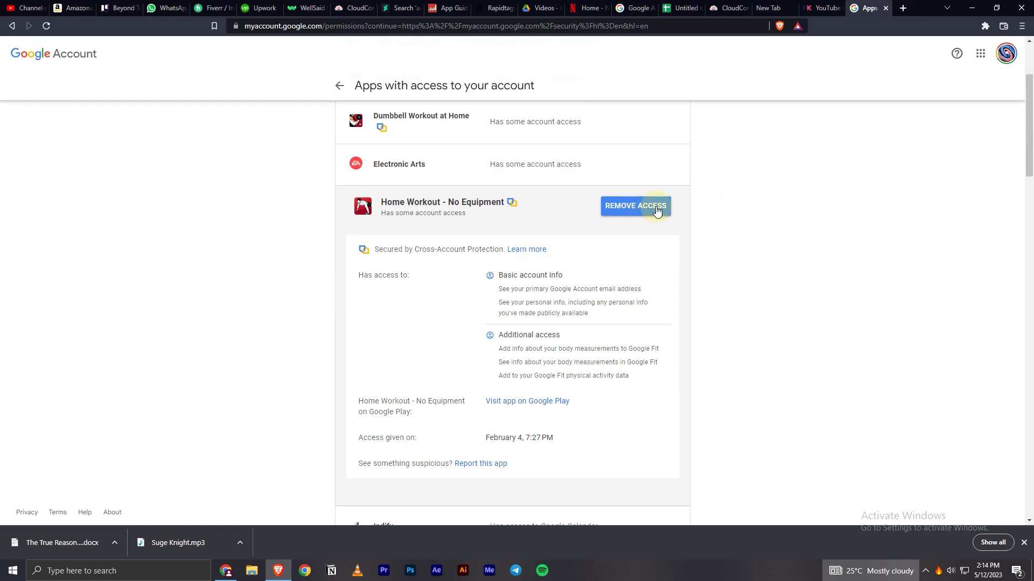
pyautogui.click(656, 209)
pyautogui.moveTo(432, 263); pyautogui.dragTo(482, 290)
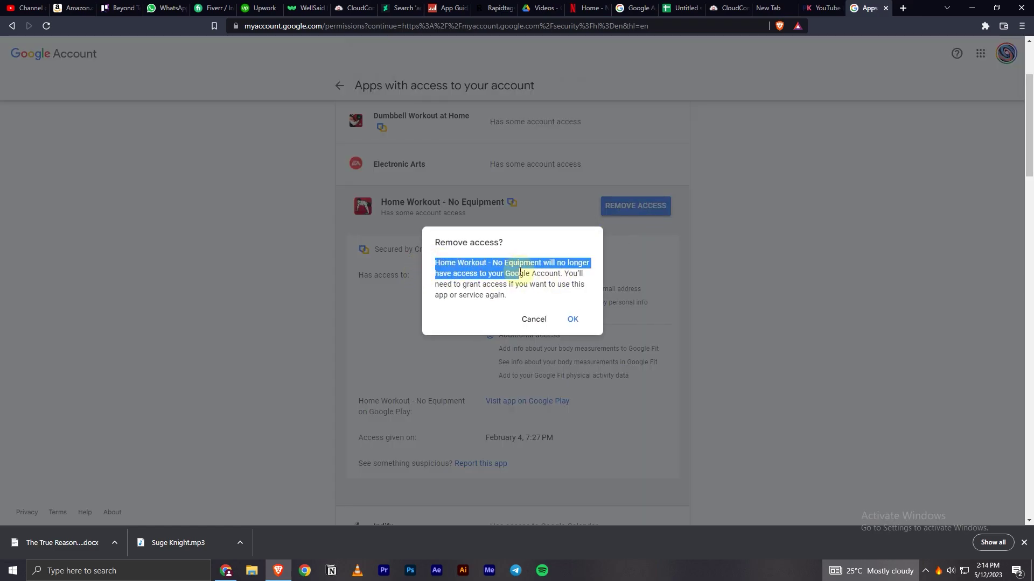
pyautogui.click(447, 256)
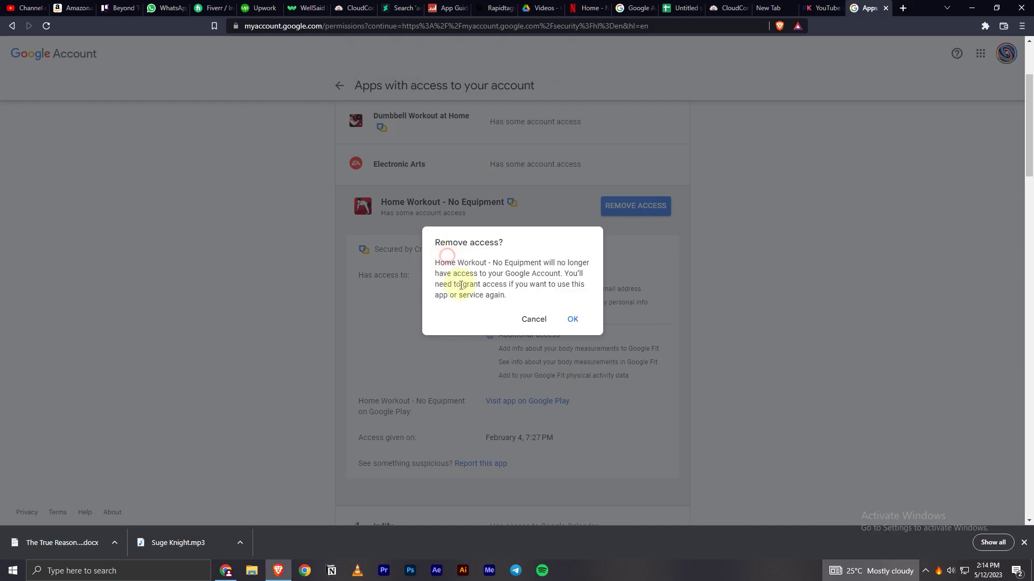
pyautogui.click(571, 319)
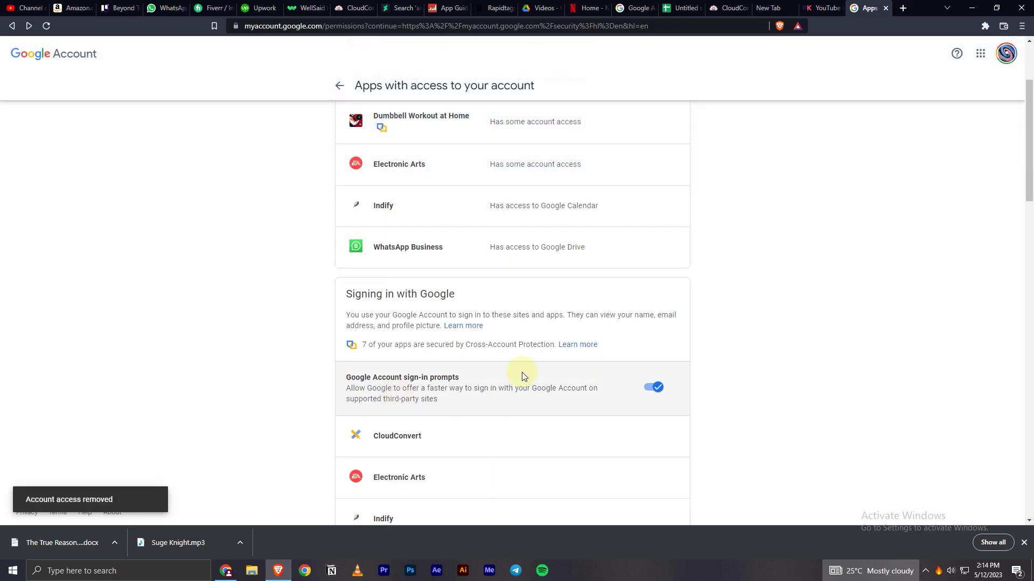
pyautogui.hotkey('alt', 'Left')
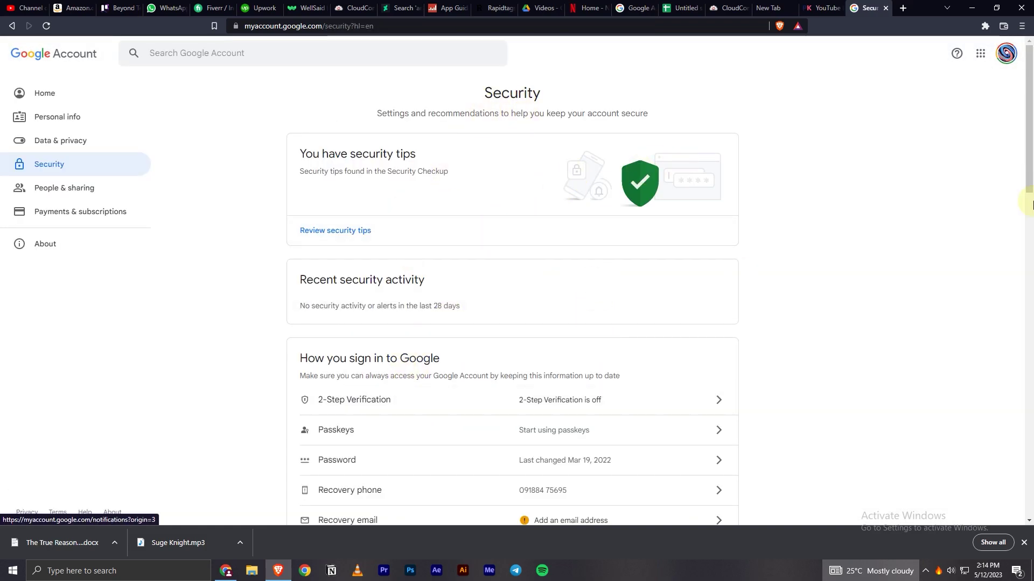
pyautogui.moveTo(1028, 80); pyautogui.dragTo(1013, 259)
pyautogui.scroll(-1, 347, 404)
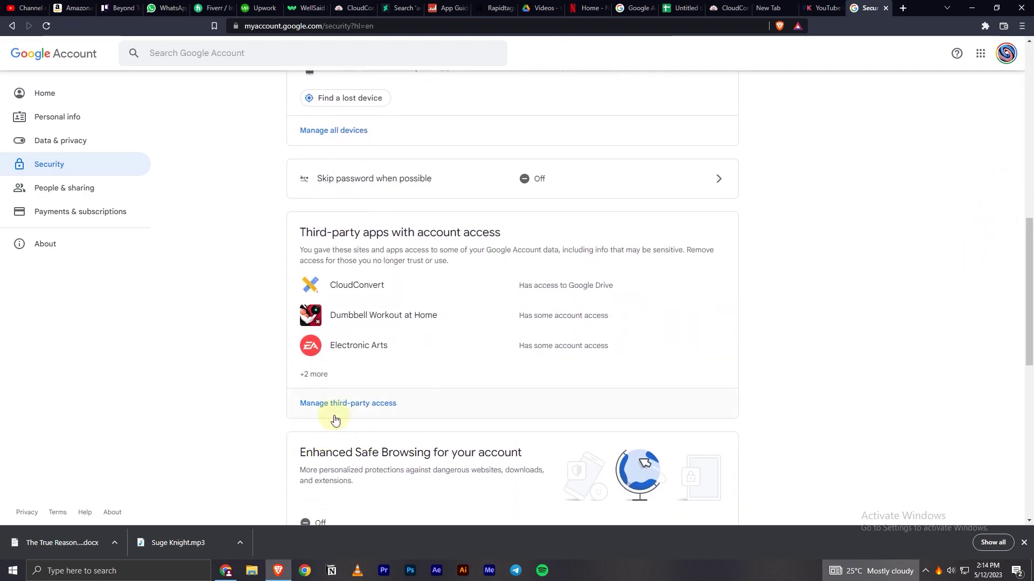